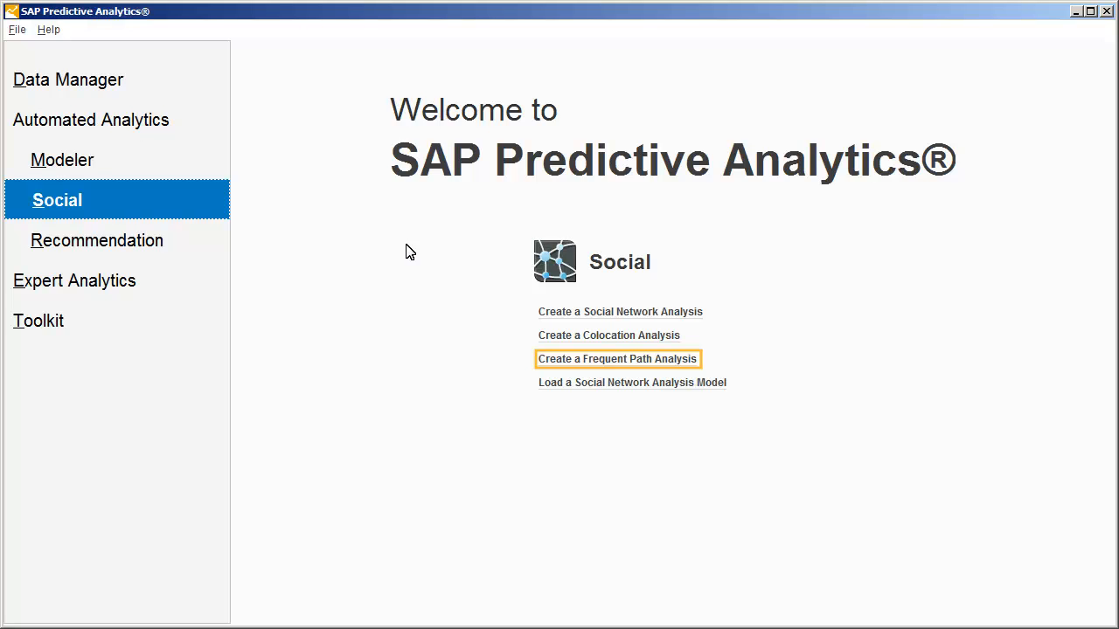
Create a frequent path analysis using gowalla_demo_2.txt from the Samples/GeoLoc folder as the events data.
click(598, 366)
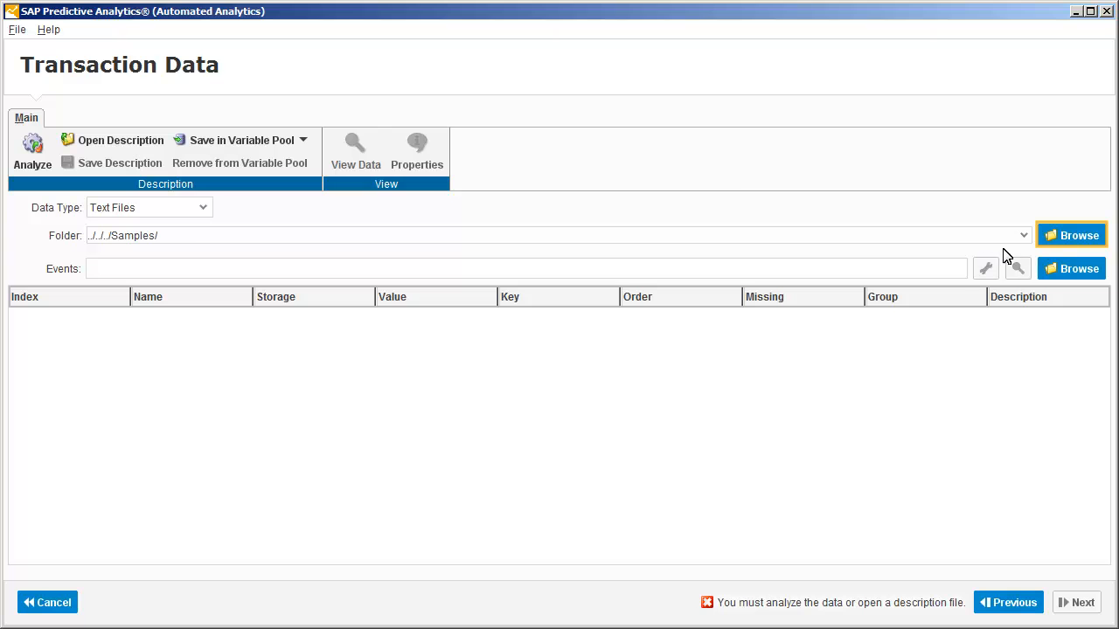
click(1076, 236)
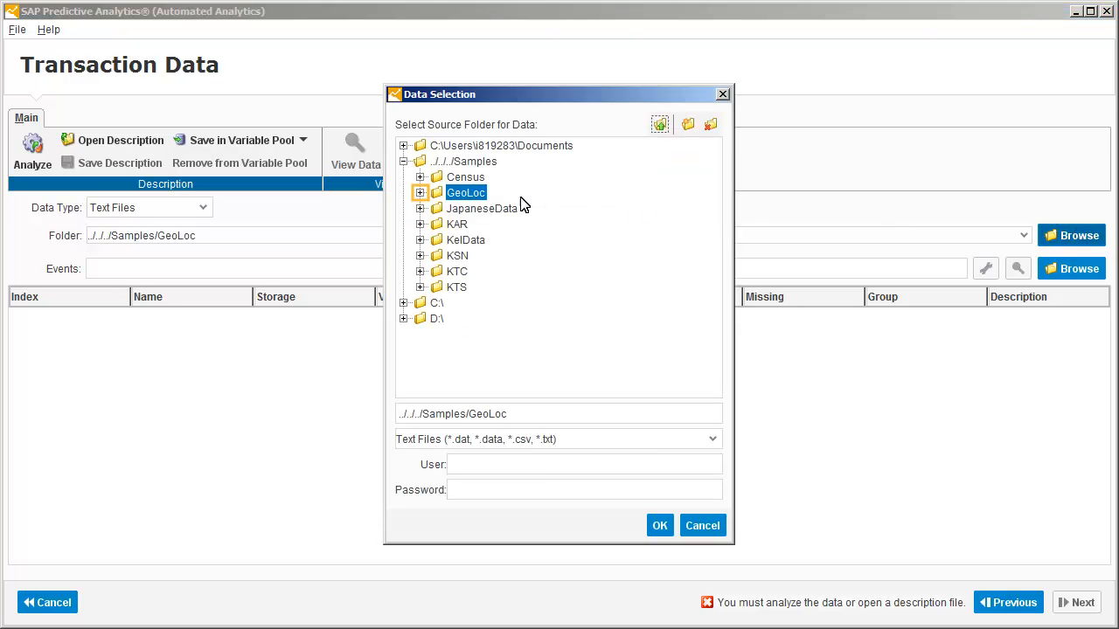
click(421, 192)
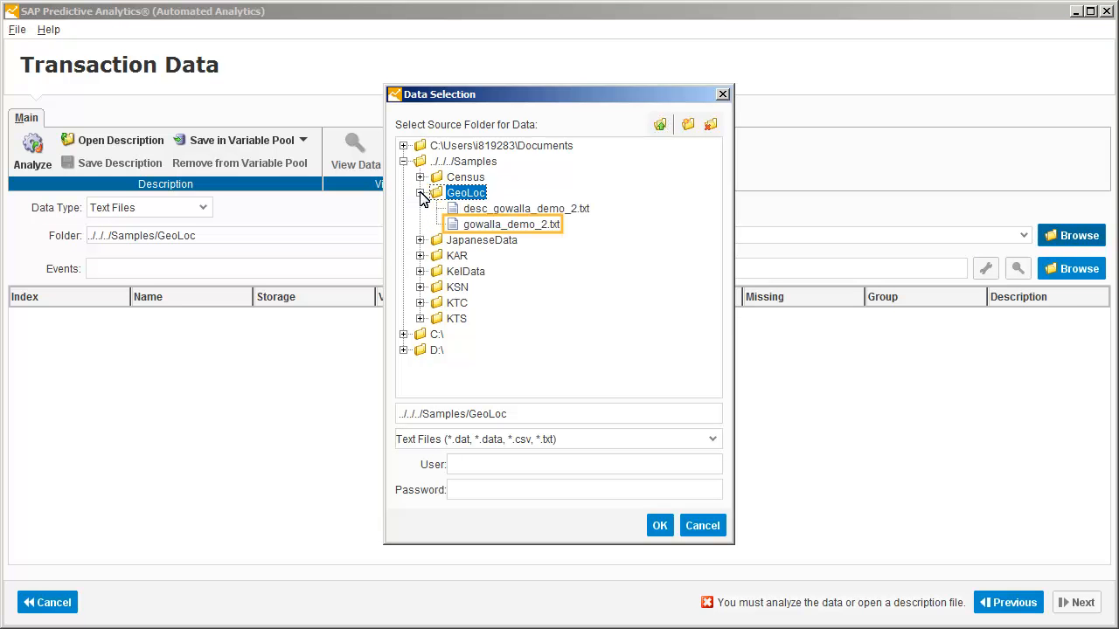
click(495, 225)
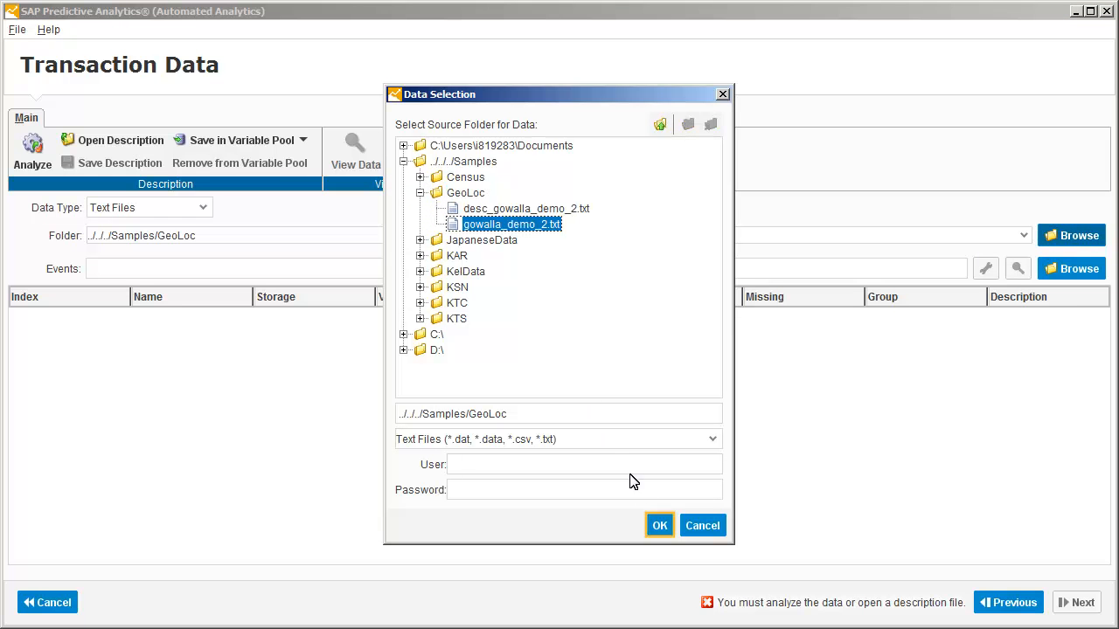
click(660, 526)
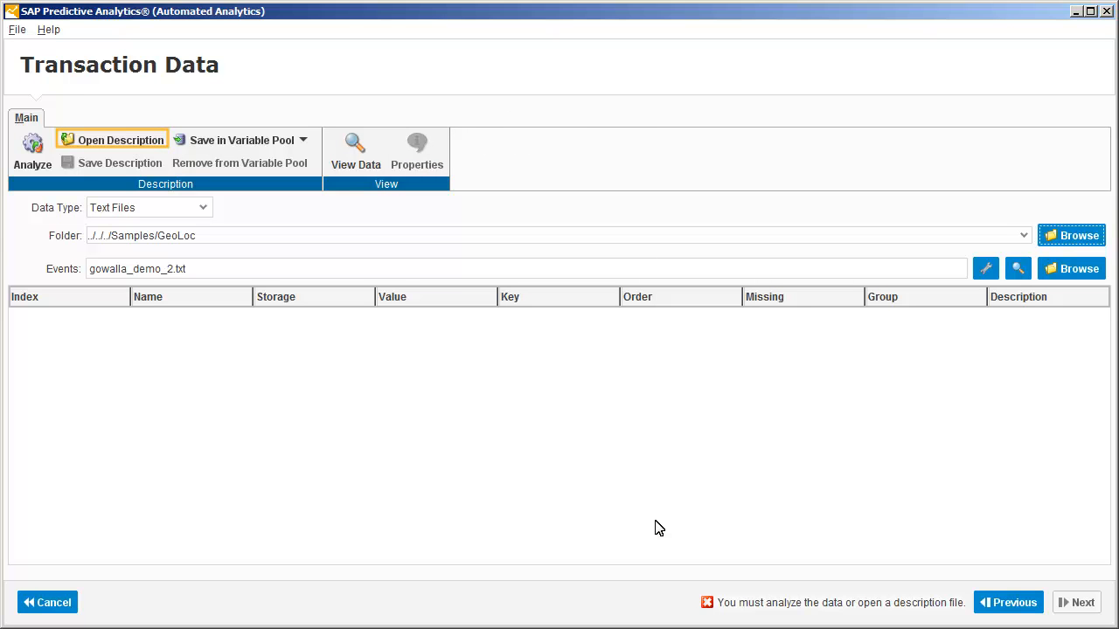
Load the description file desc_gowalla_demo_2.txt for the events data.
click(104, 142)
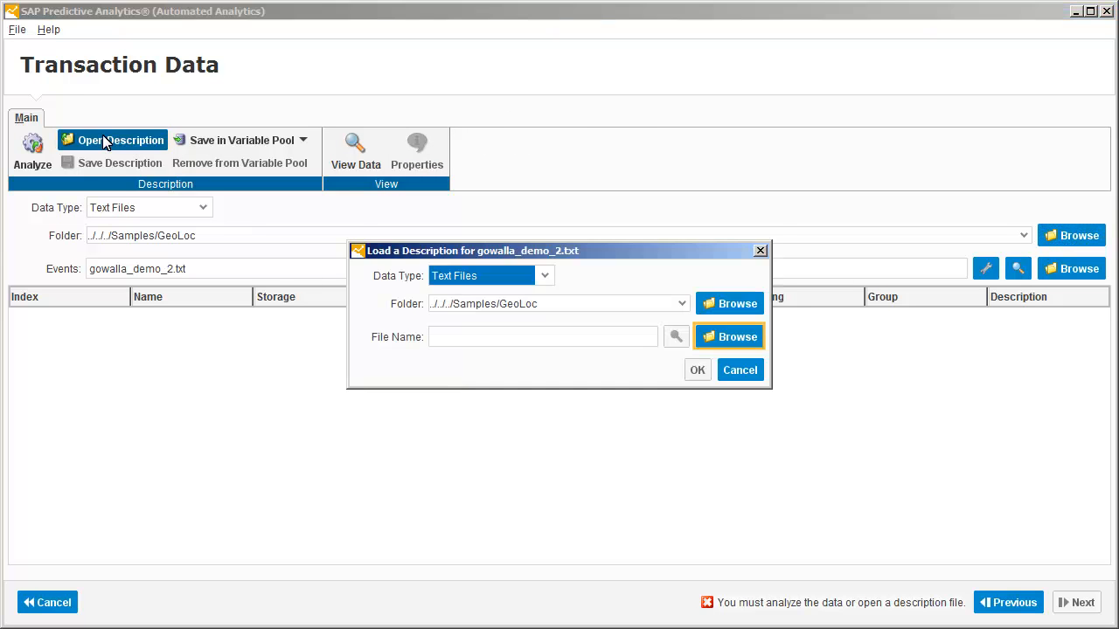
click(729, 339)
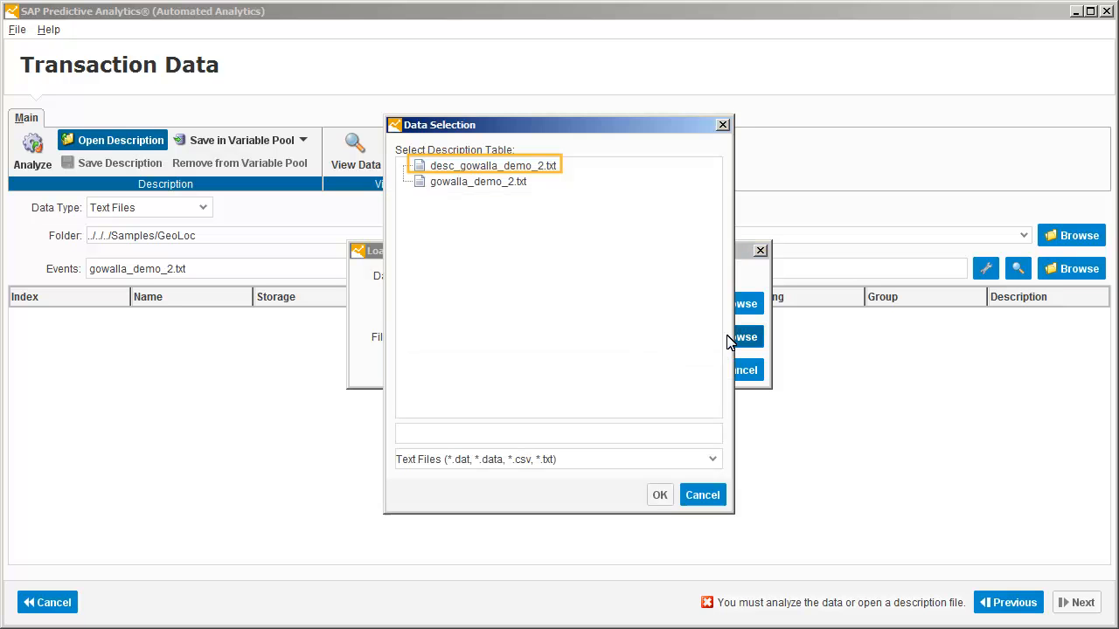
click(470, 167)
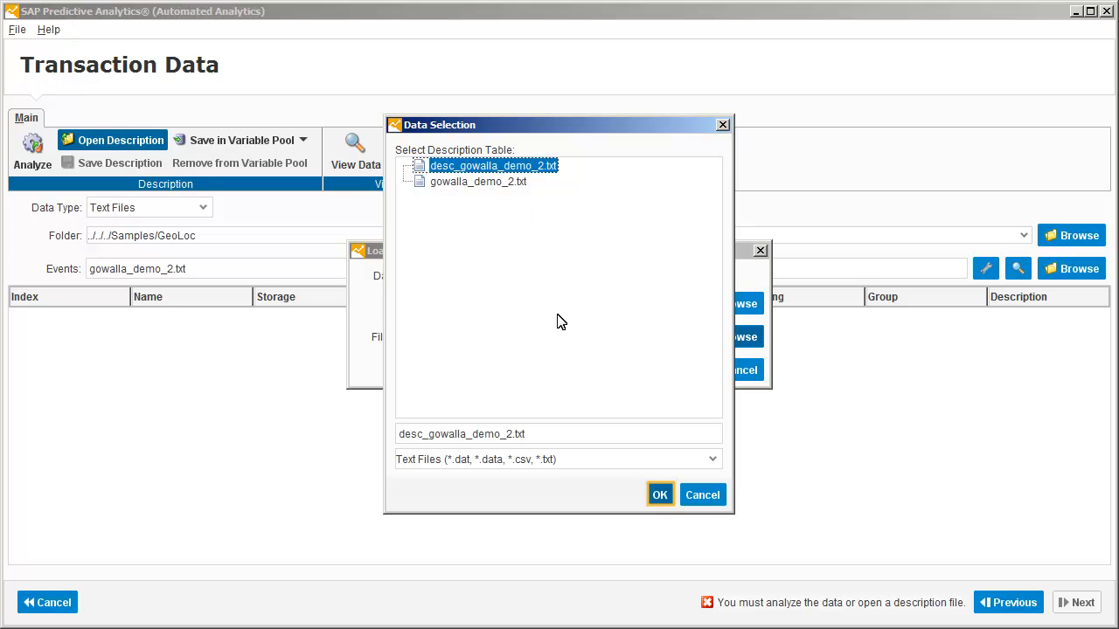
click(660, 496)
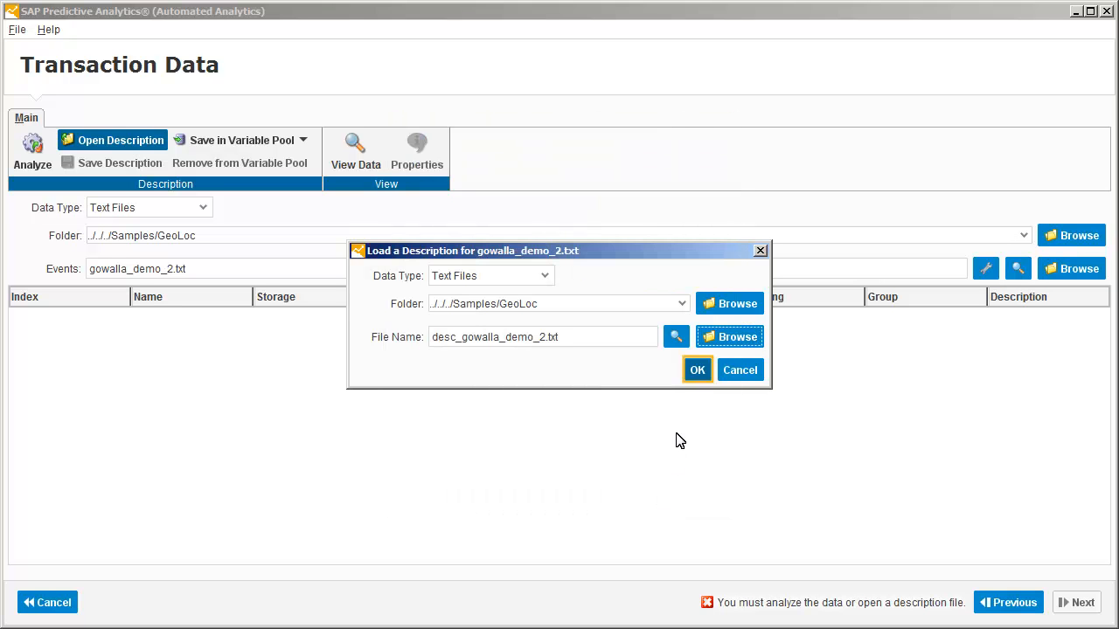
click(698, 370)
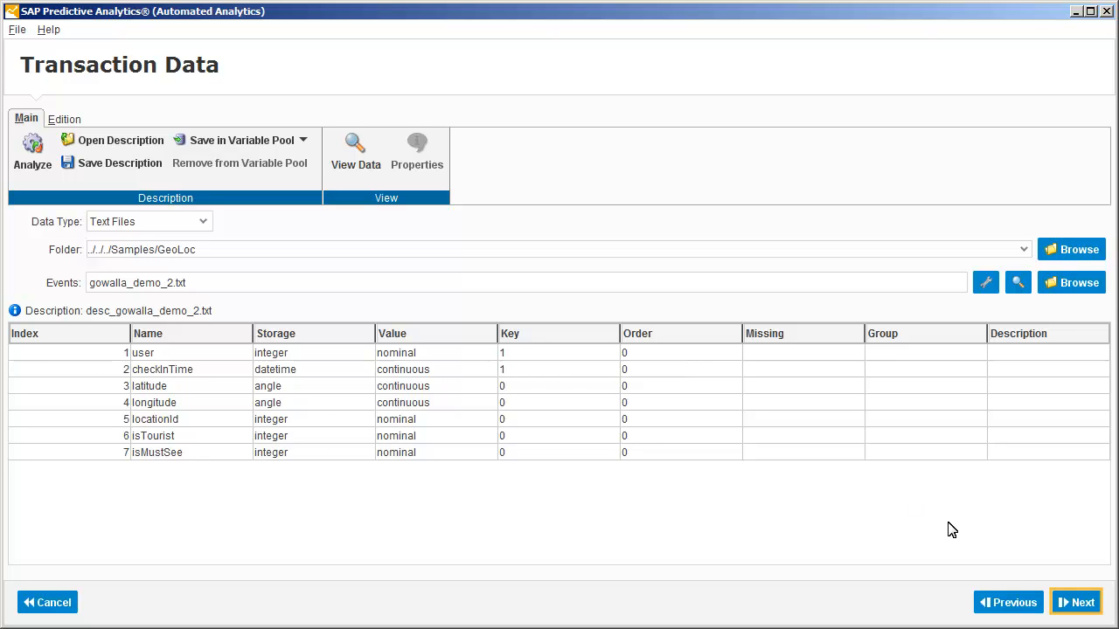
Proceed from the transaction data and create a Position composite variable named Location from latitude and longitude.
click(1067, 603)
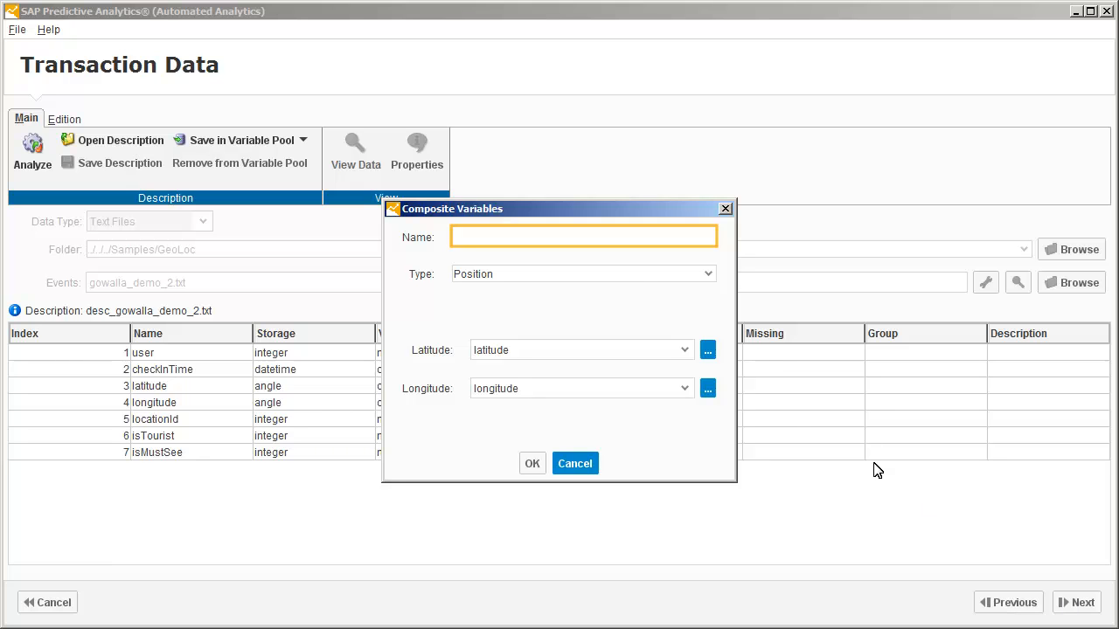
text(Location)
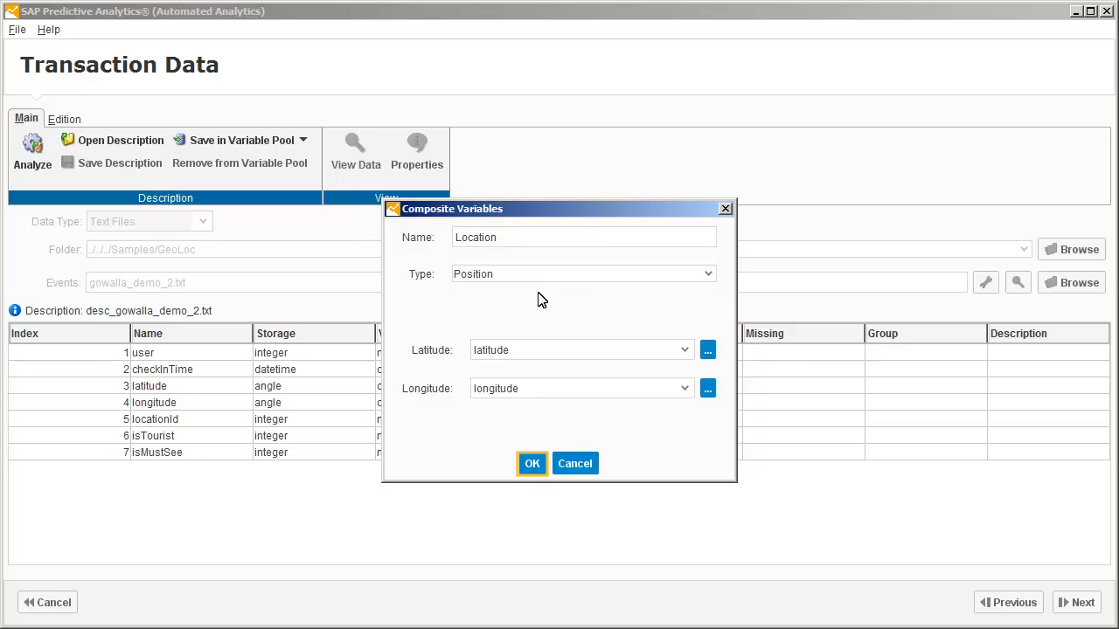
click(531, 464)
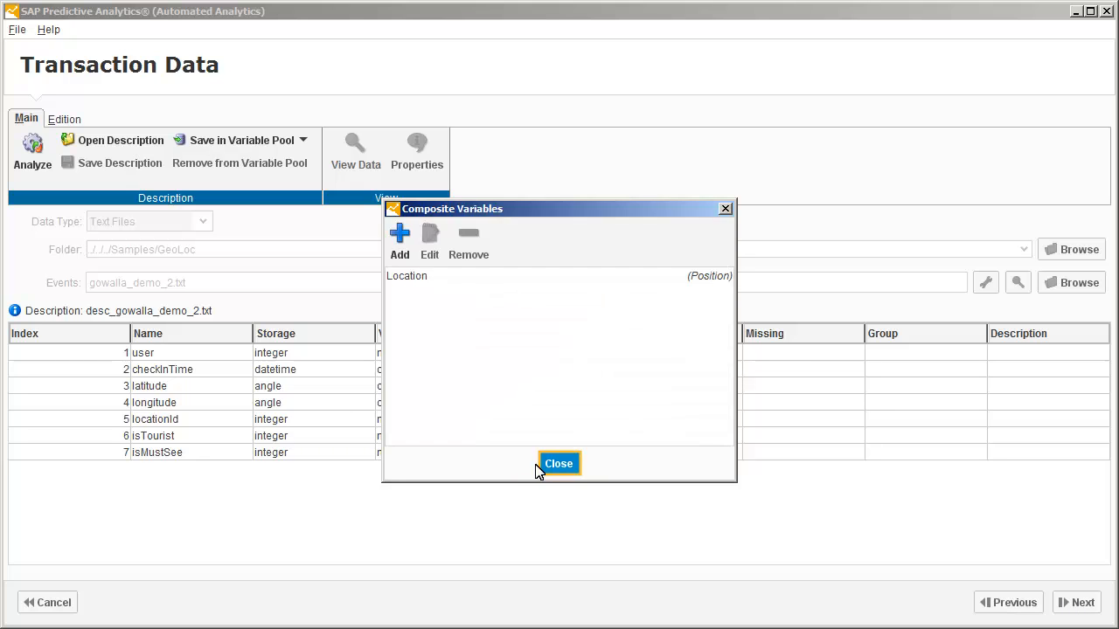
click(557, 464)
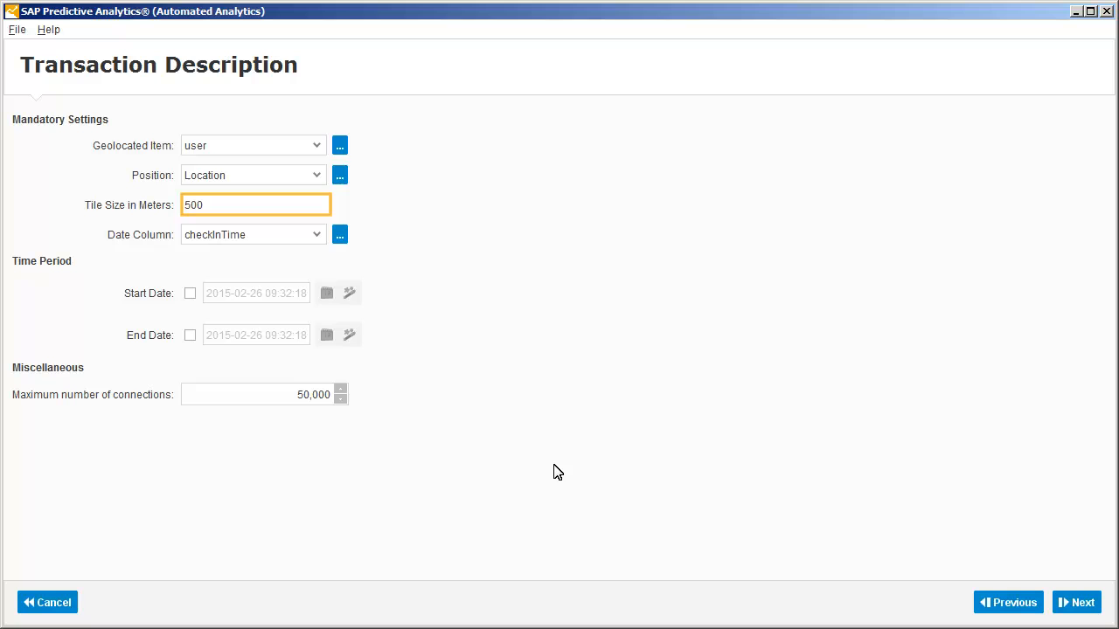
Set the tile size to 20 meters in the transaction description and proceed to path extraction.
double_click(210, 205)
text(20)
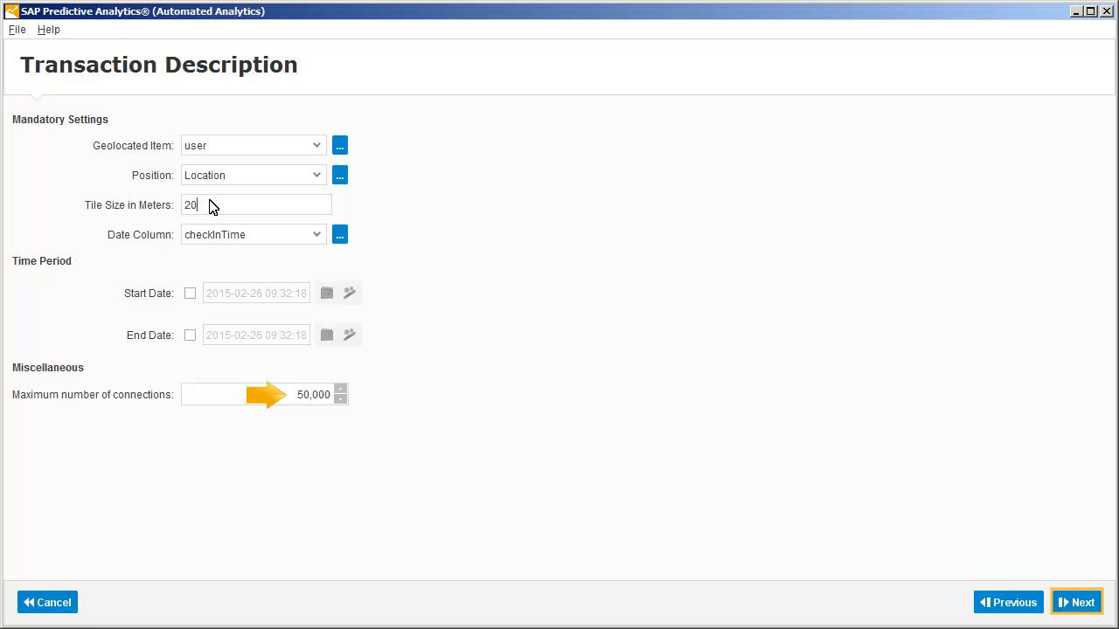
click(1077, 603)
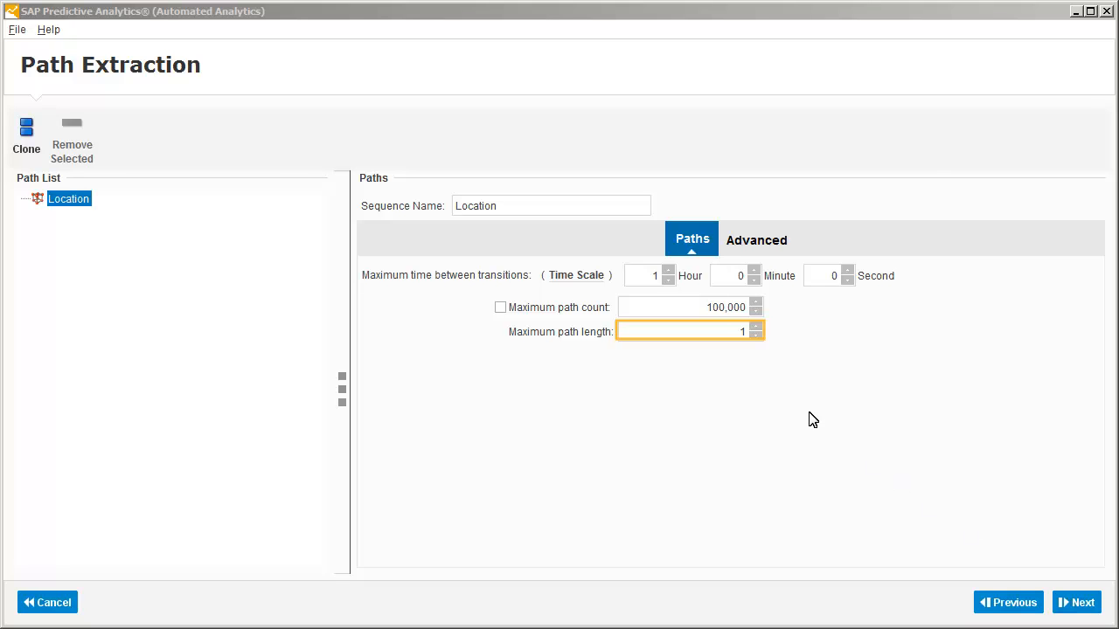
Set the maximum path length to 5 for the Location sequence and proceed to model training.
double_click(691, 328)
text(5)
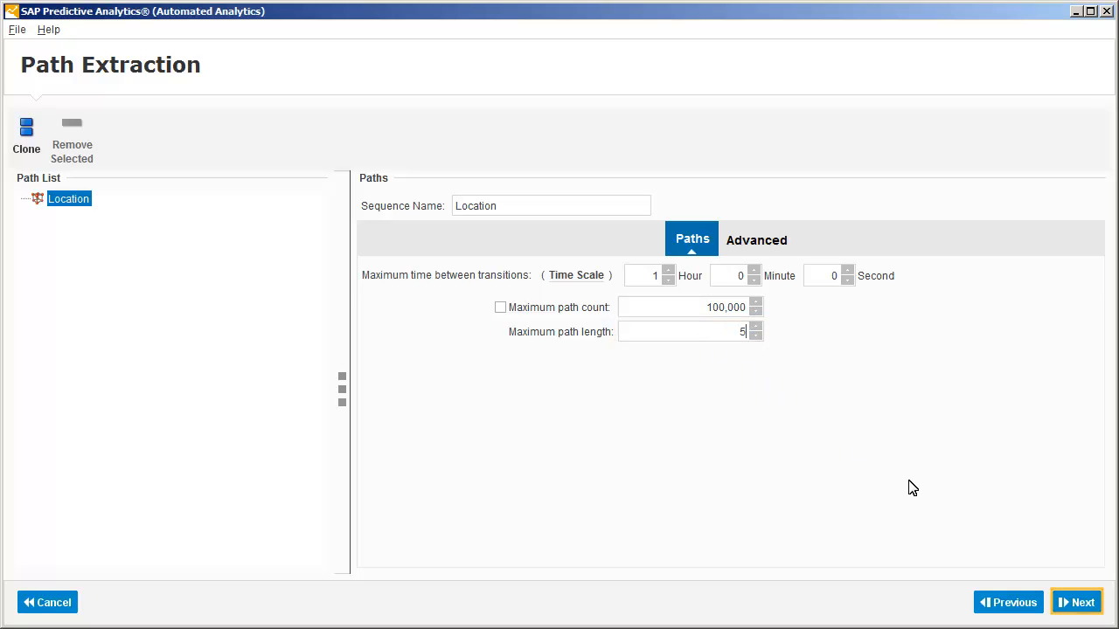
click(1077, 602)
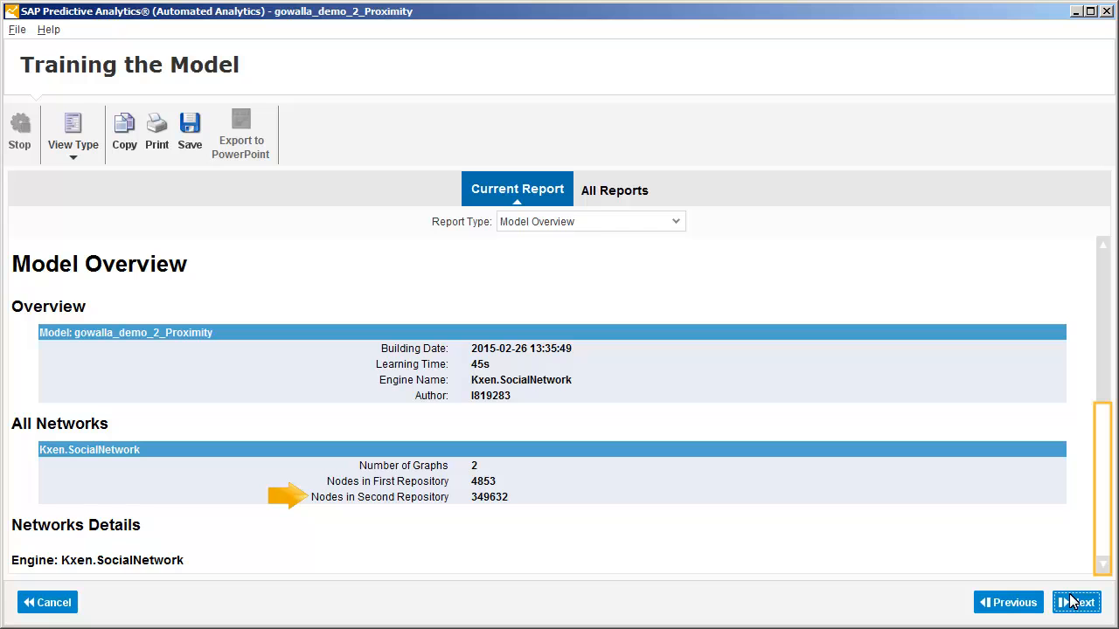
Review the model overview report through the bipartite network details, and open the sequences visualization.
click(1103, 478)
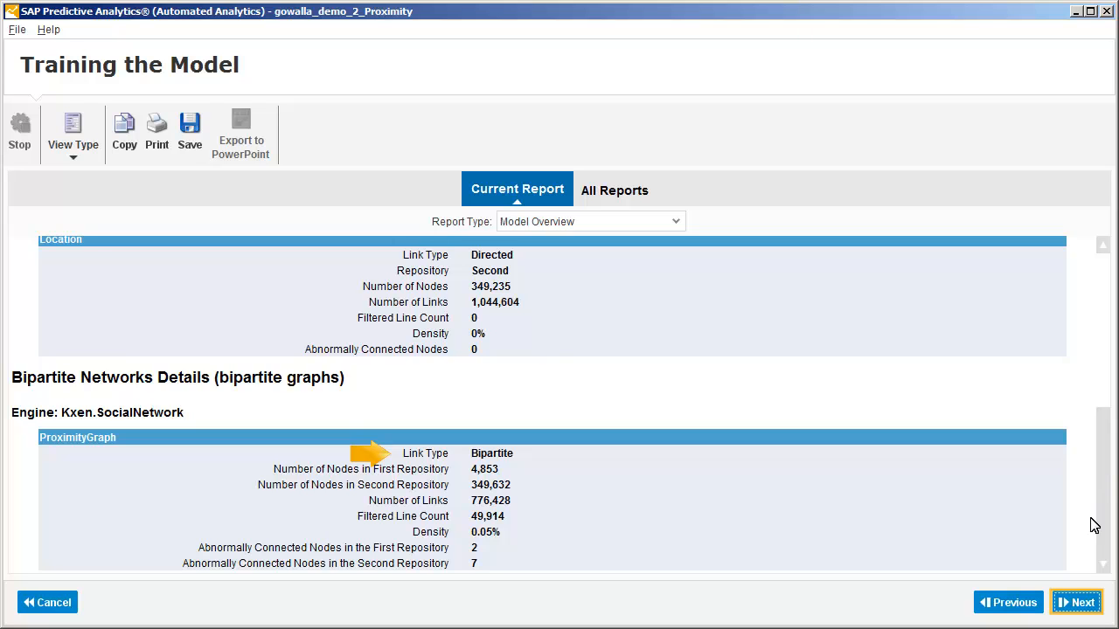
click(1079, 603)
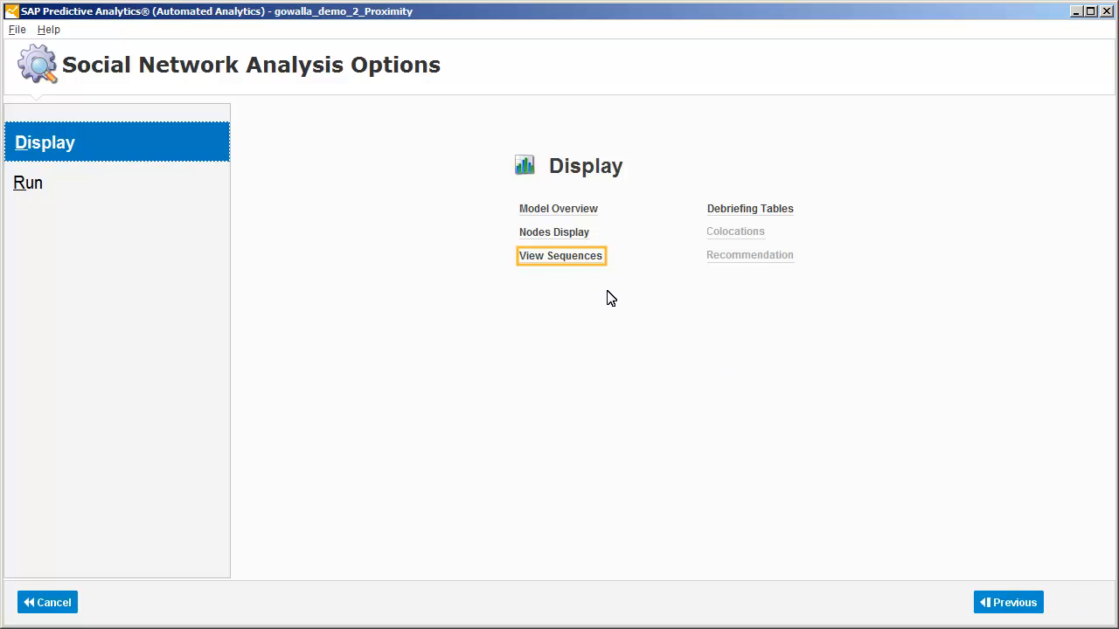
click(554, 262)
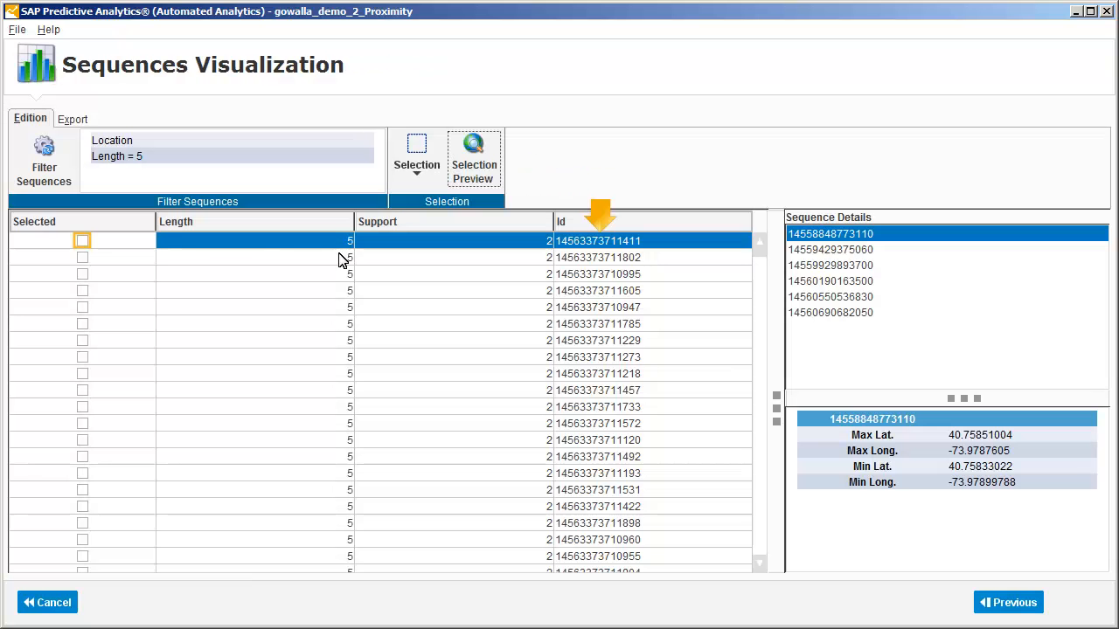
Select the first sequence in the list, preview its path in Google Earth, and return to the sequences visualization.
click(81, 241)
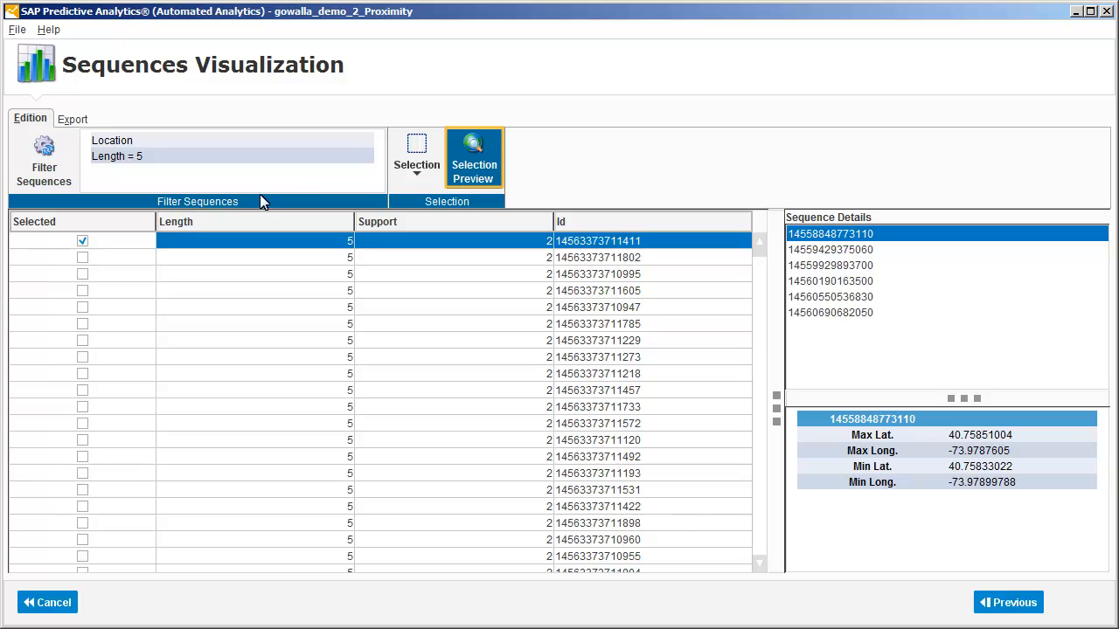
click(472, 155)
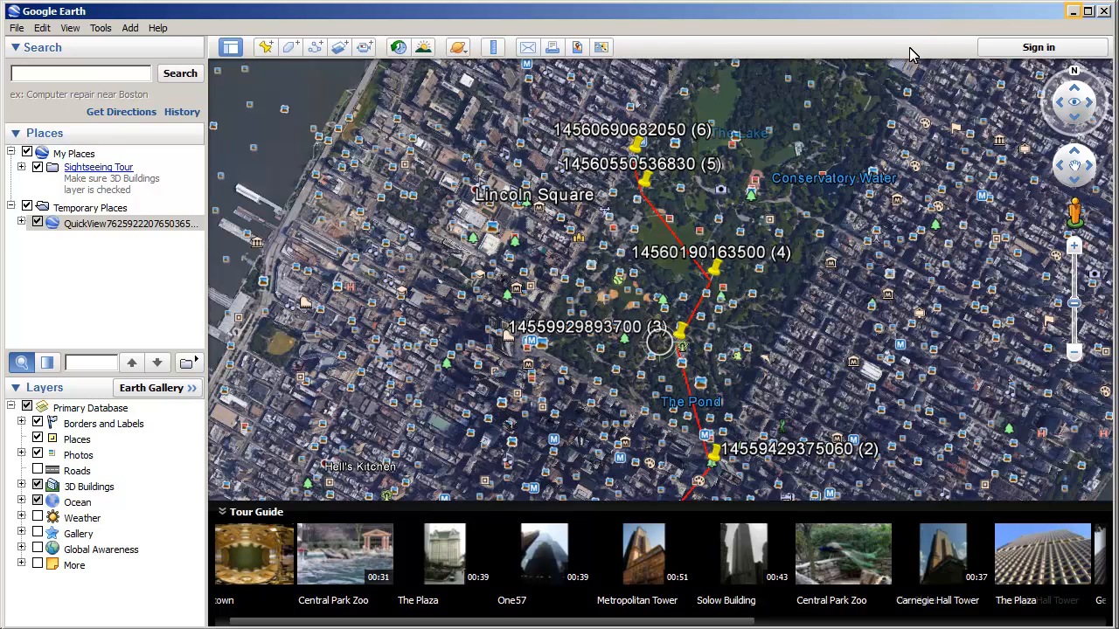
click(1073, 11)
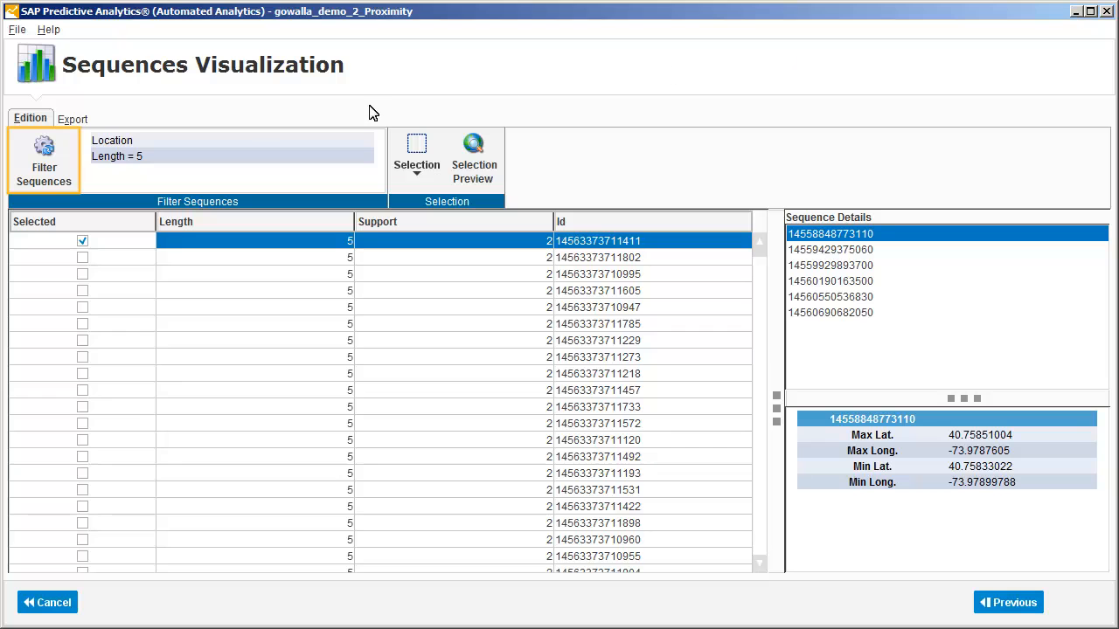
click(39, 155)
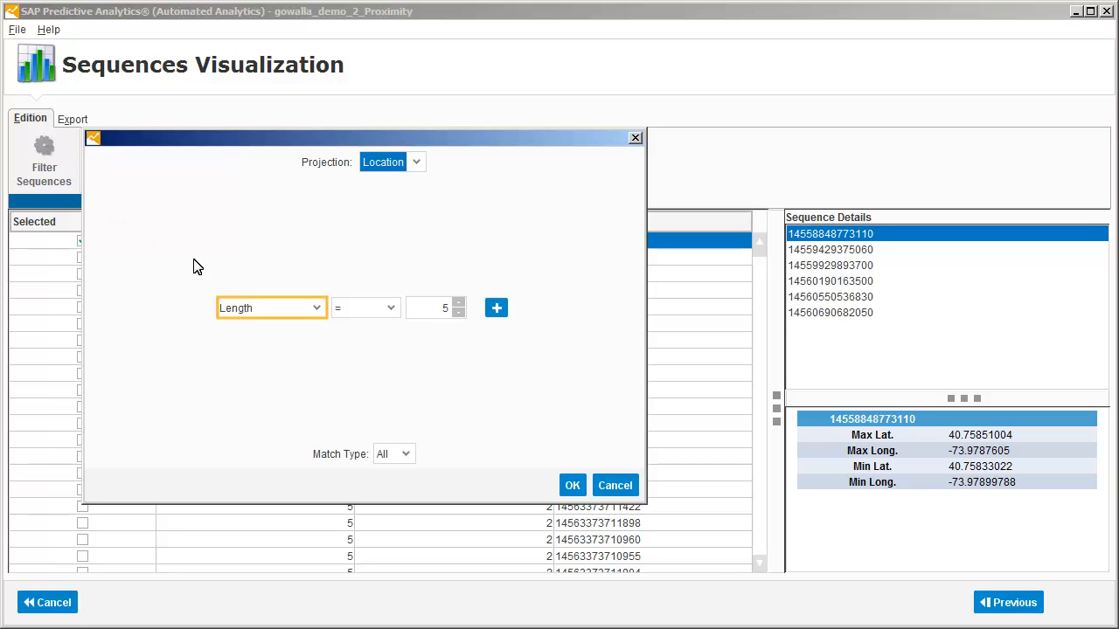
click(252, 307)
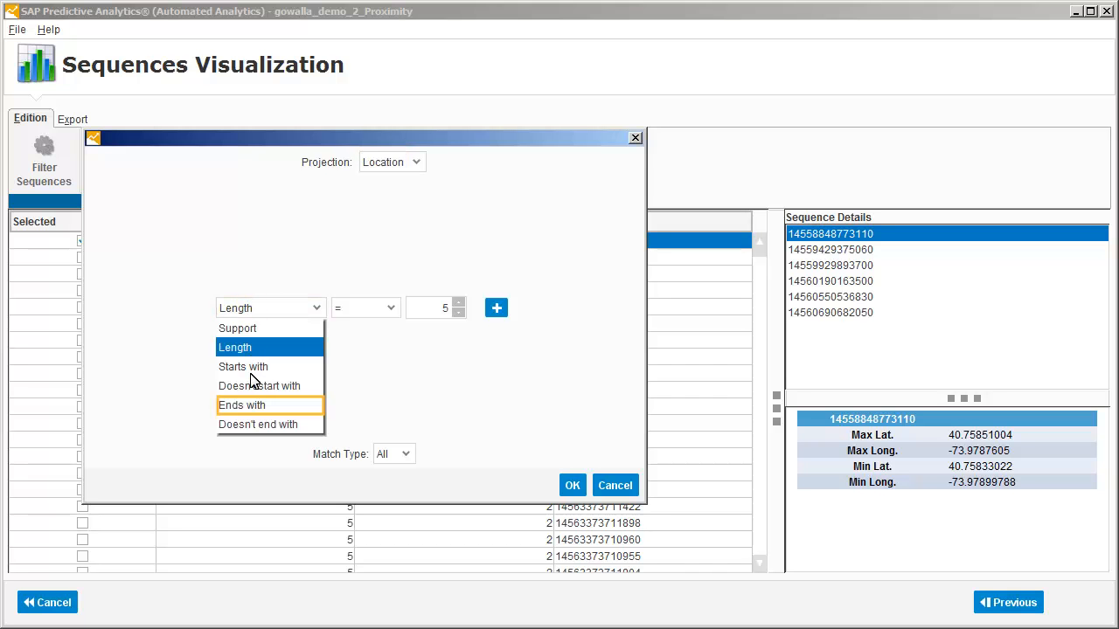
click(251, 406)
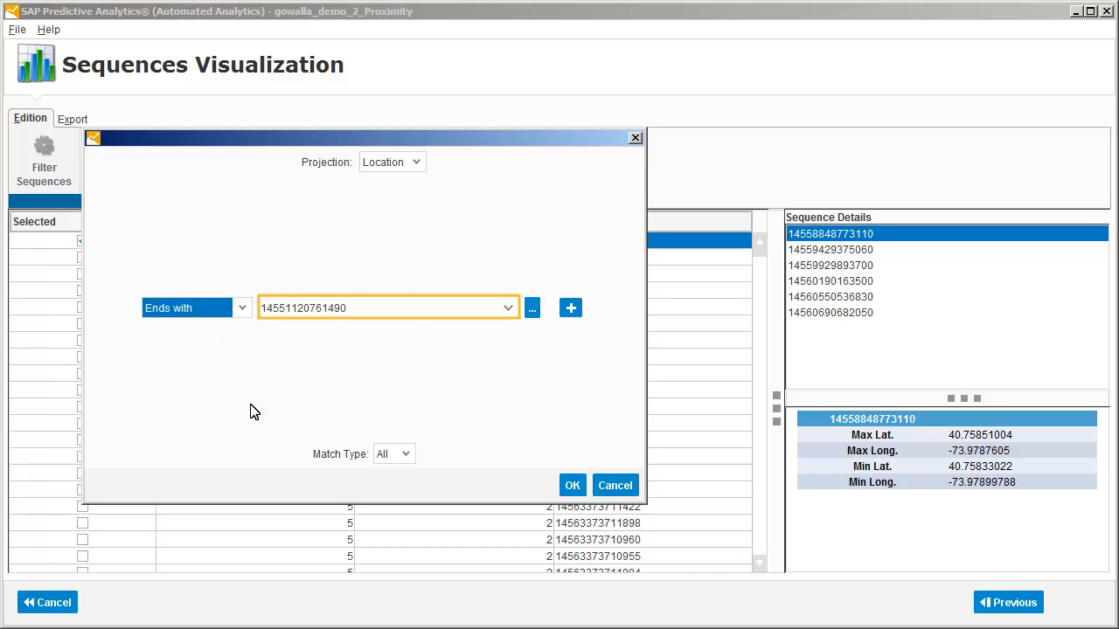
click(362, 310)
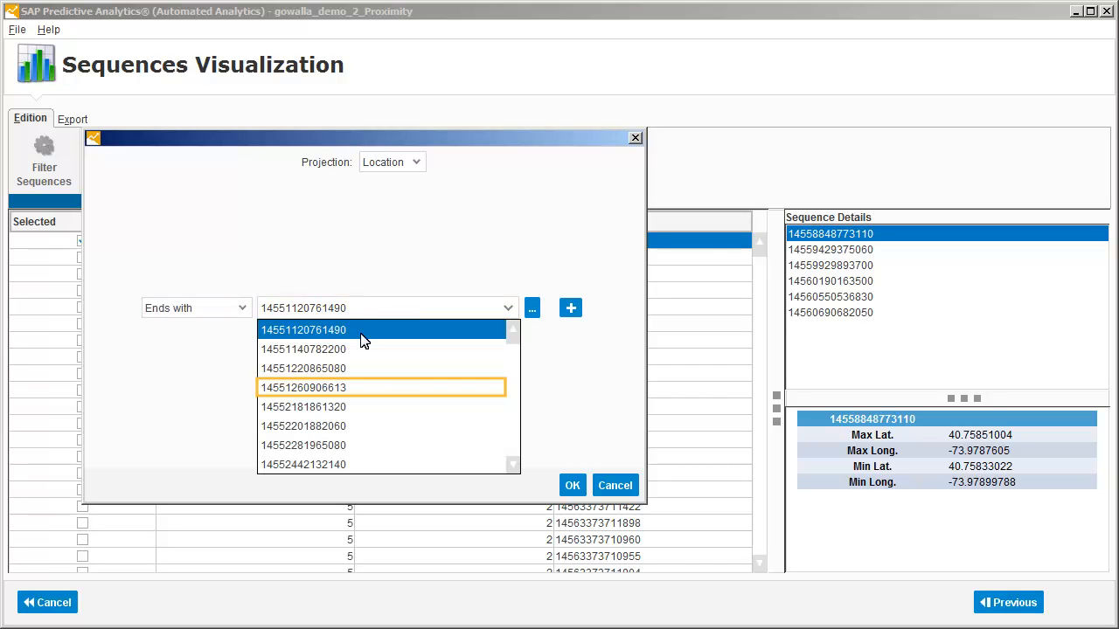
click(365, 392)
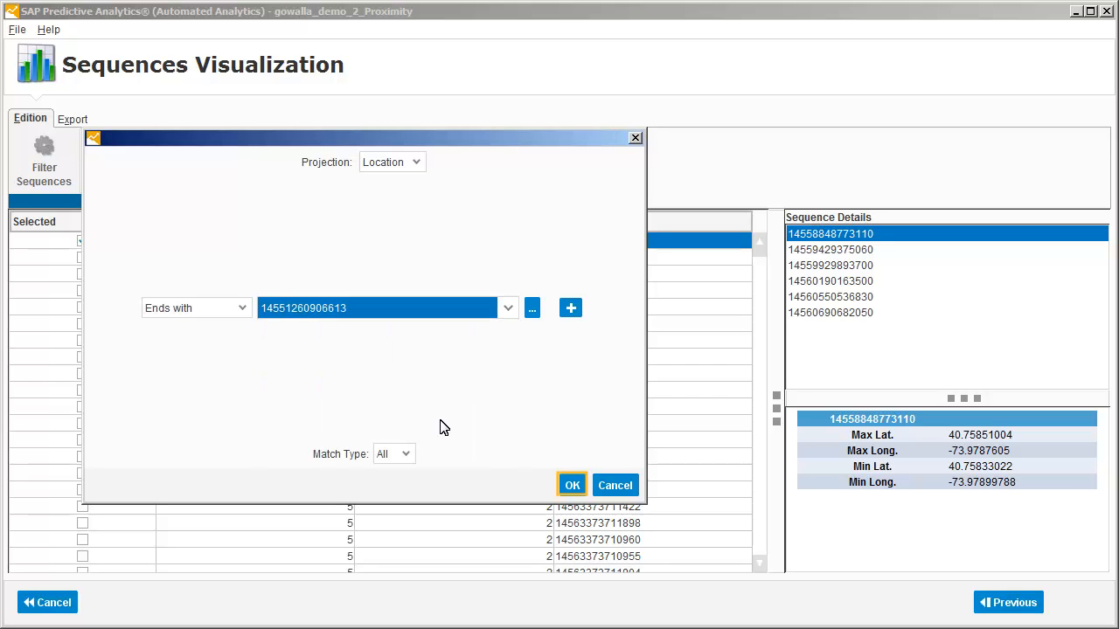
click(570, 486)
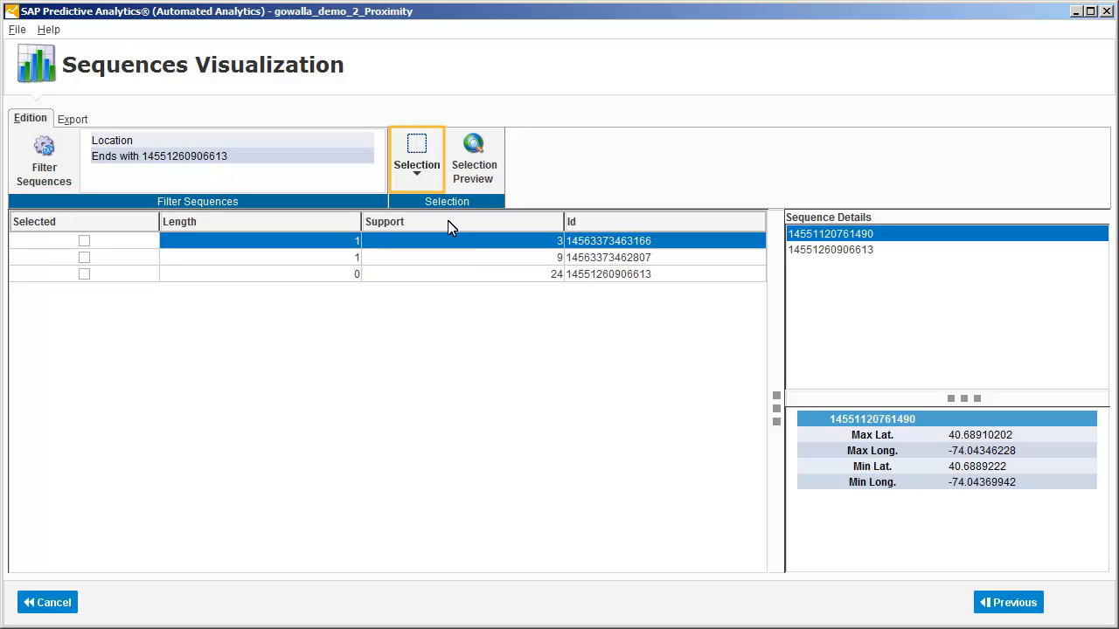
Select all rows of the filtered sequences and preview their paths in Google Earth.
click(416, 150)
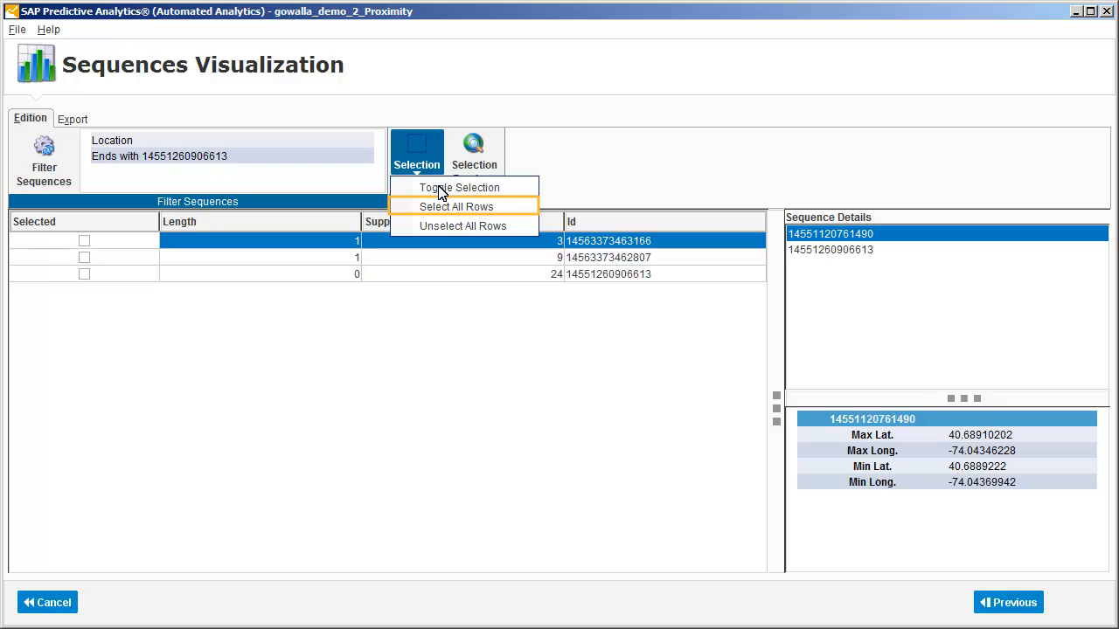
click(450, 207)
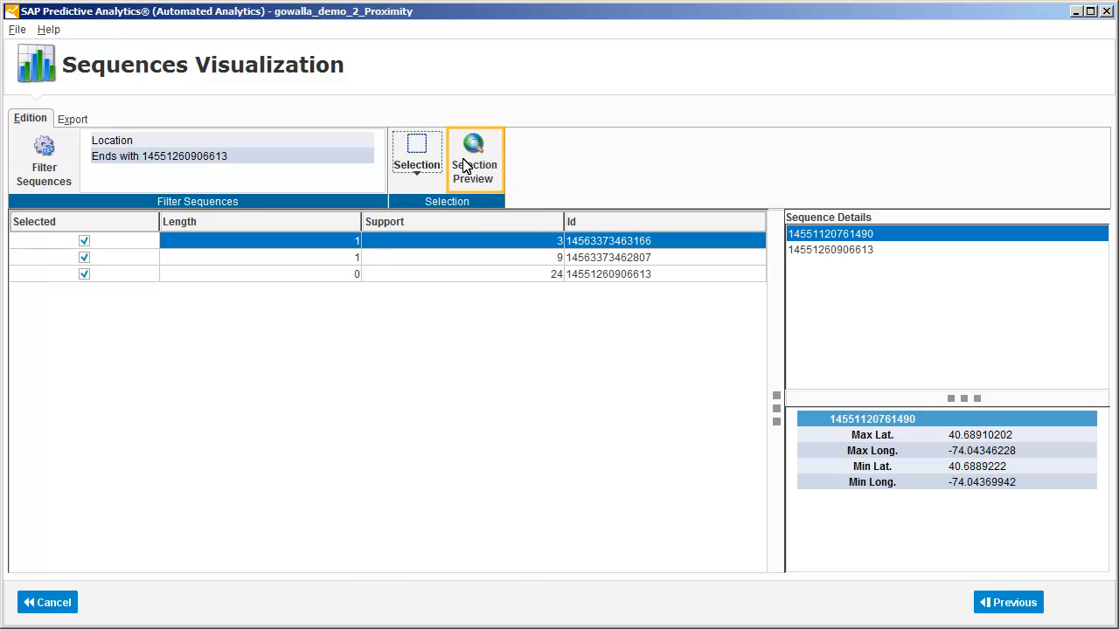
click(472, 153)
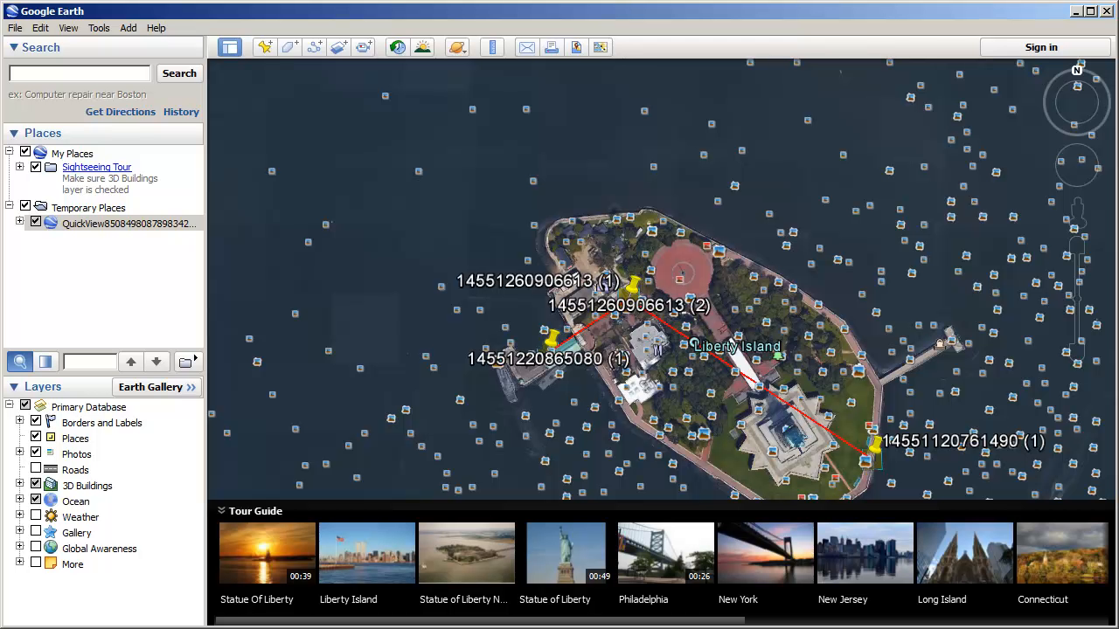